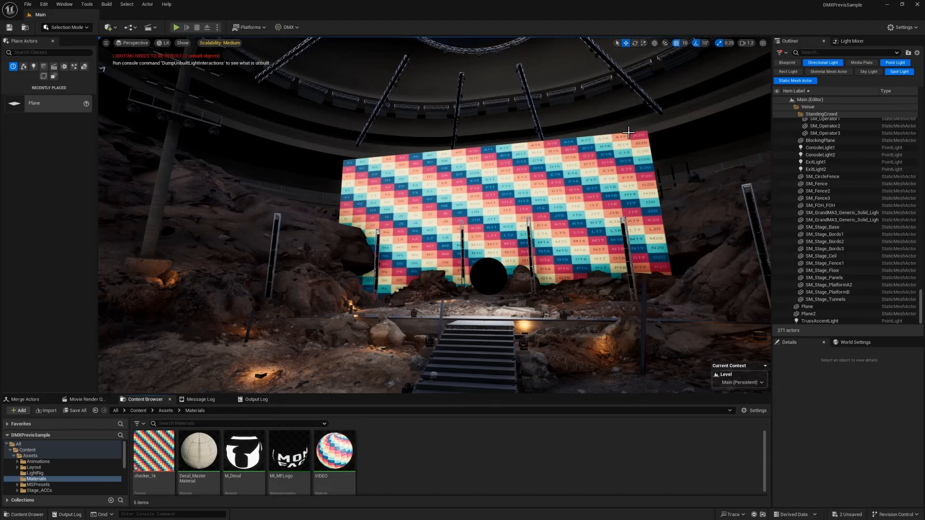
# Reveal the hidden actor icons in the viewport to preview the Animation_Presentation_Cam view, and hide the icons again.
pyautogui.moveTo(572, 155); pyautogui.dragTo(648, 166, button='right')
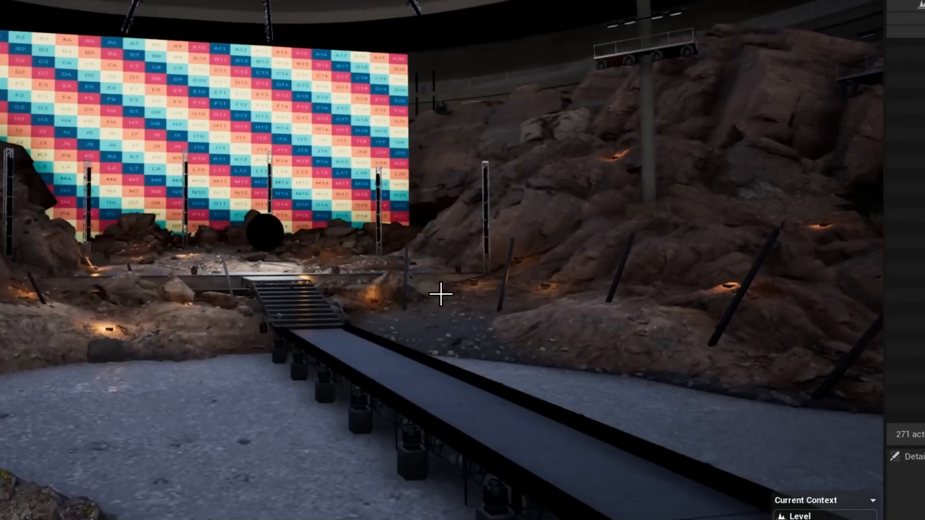
pyautogui.press('g')
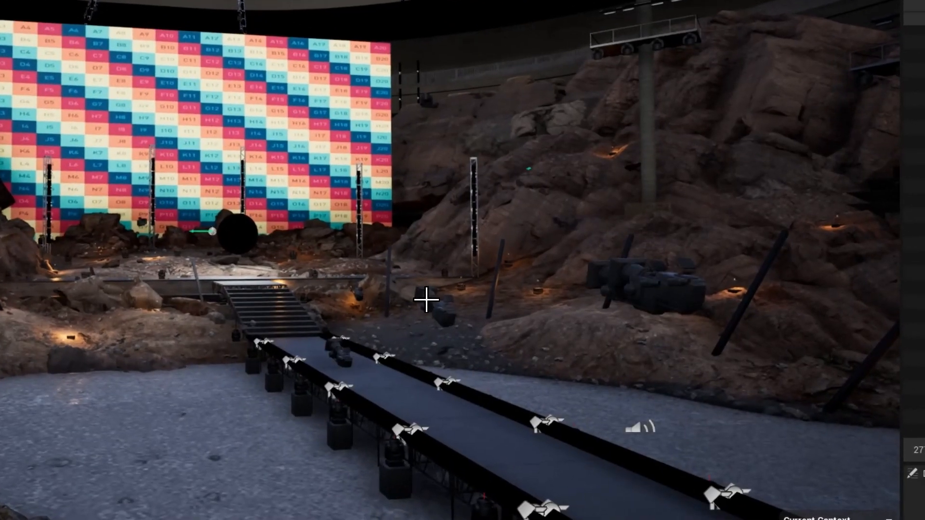
pyautogui.click(651, 274)
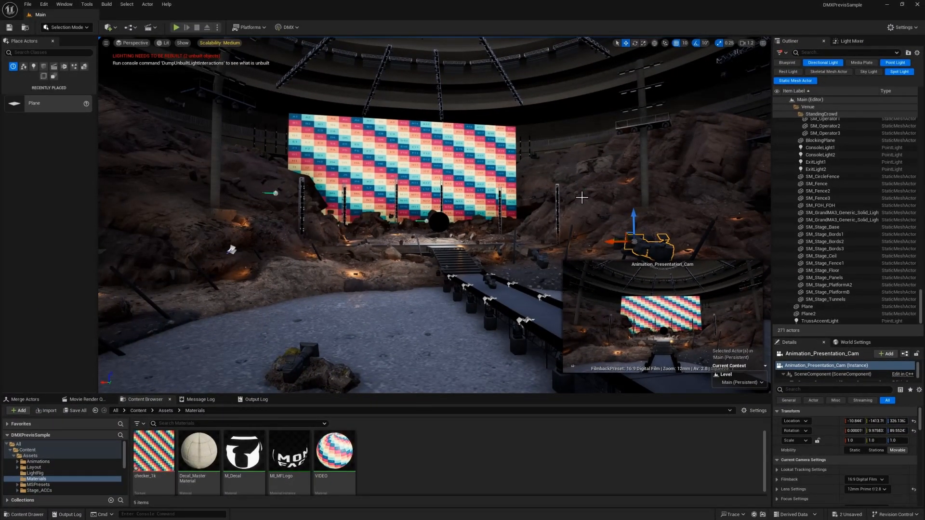
pyautogui.press('g')
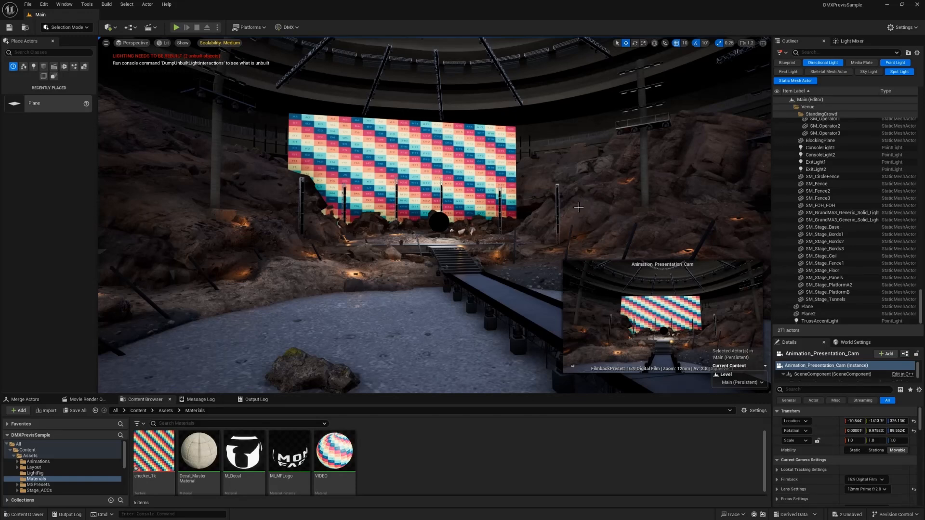
pyautogui.click(578, 207)
pyautogui.press('Escape')
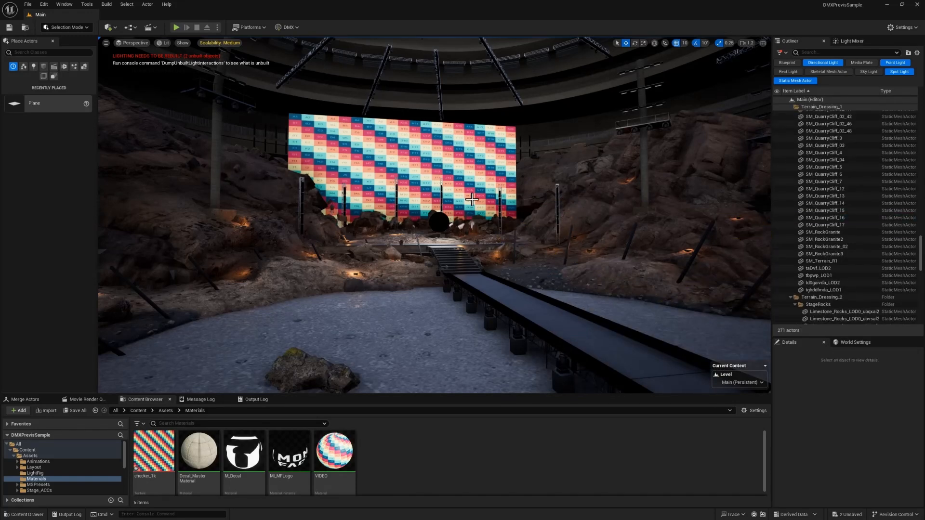
# Inspect the Plane2 video screen at the back of the stage and the VIDEO material used for it.
pyautogui.scroll(10, 506, 208)
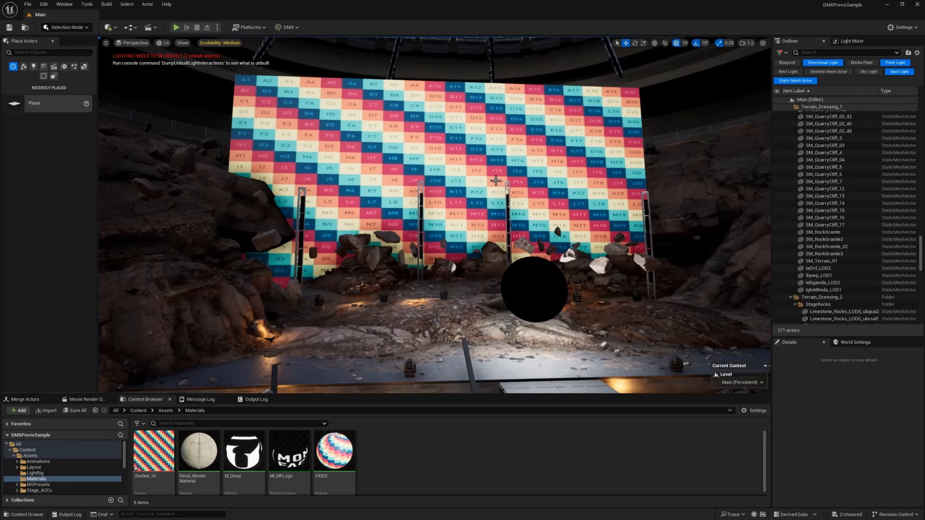
pyautogui.moveTo(496, 181); pyautogui.dragTo(470, 180, button='right')
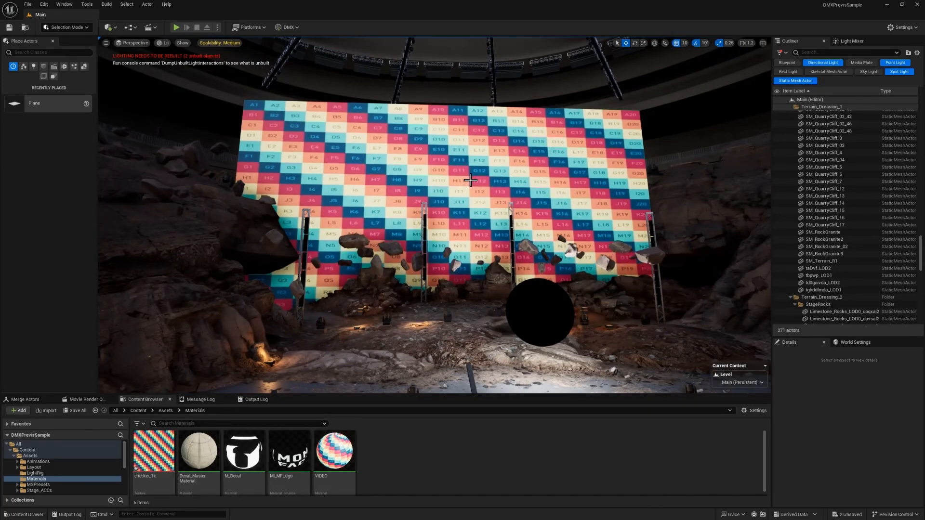
pyautogui.click(427, 169)
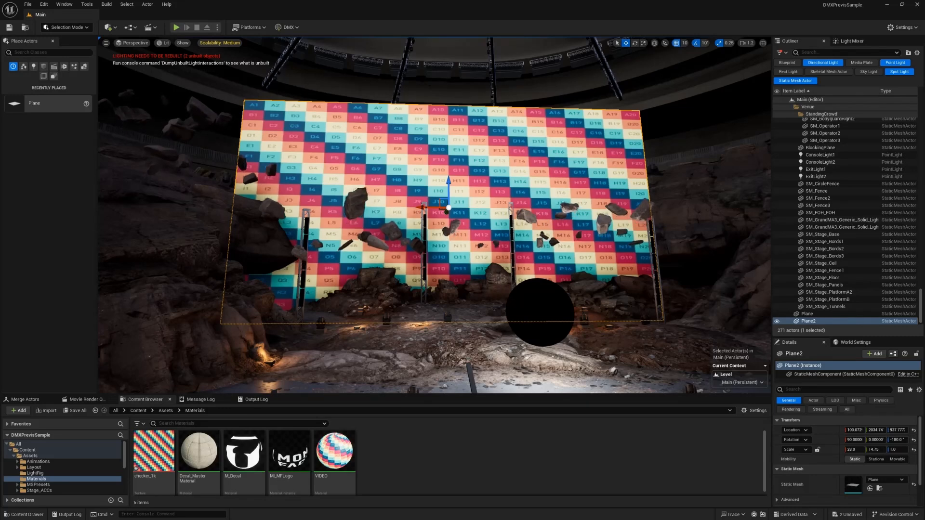
pyautogui.moveTo(340, 457)
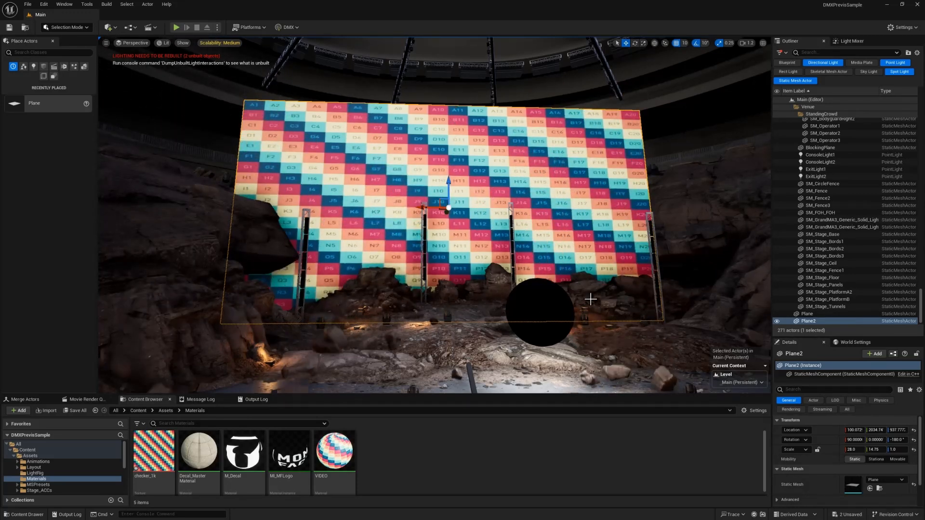
pyautogui.click(683, 220)
pyautogui.press('Escape')
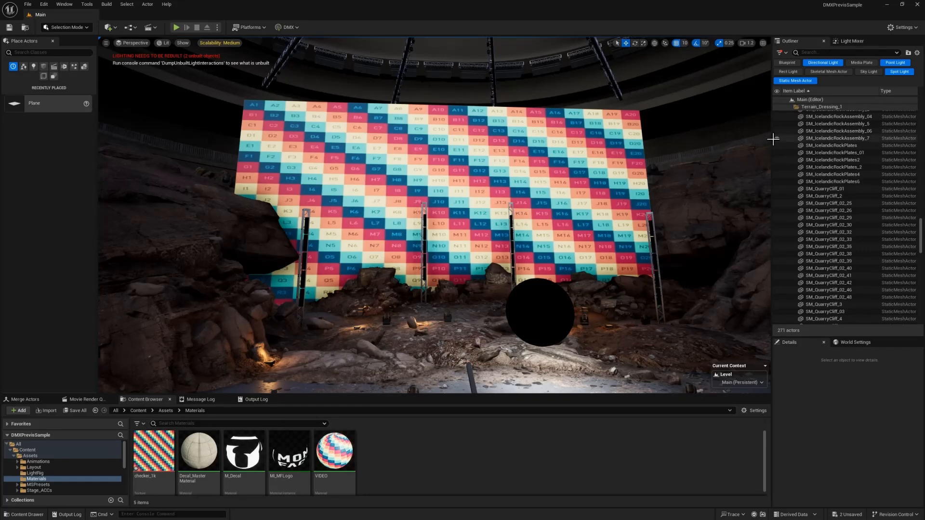
# Look through the Outliner's available actor-type filters, including the light types.
pyautogui.click(785, 52)
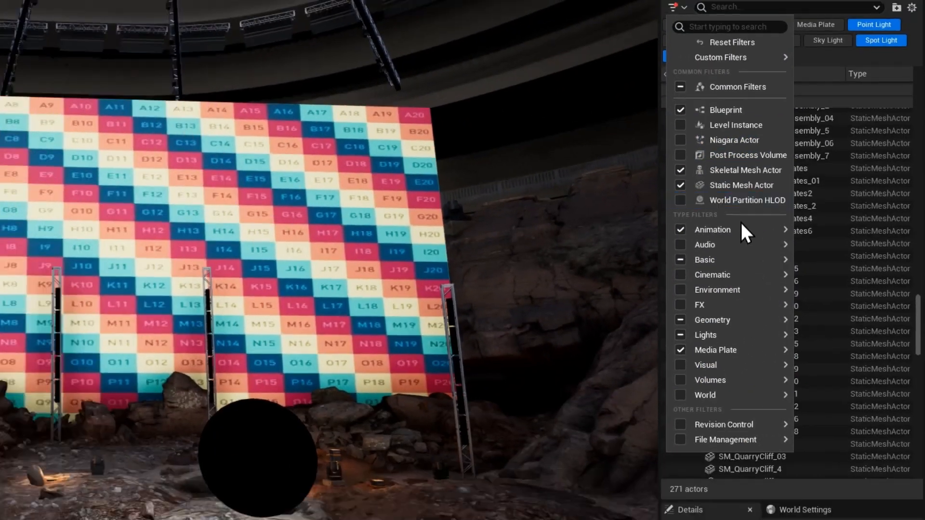
pyautogui.moveTo(697, 369)
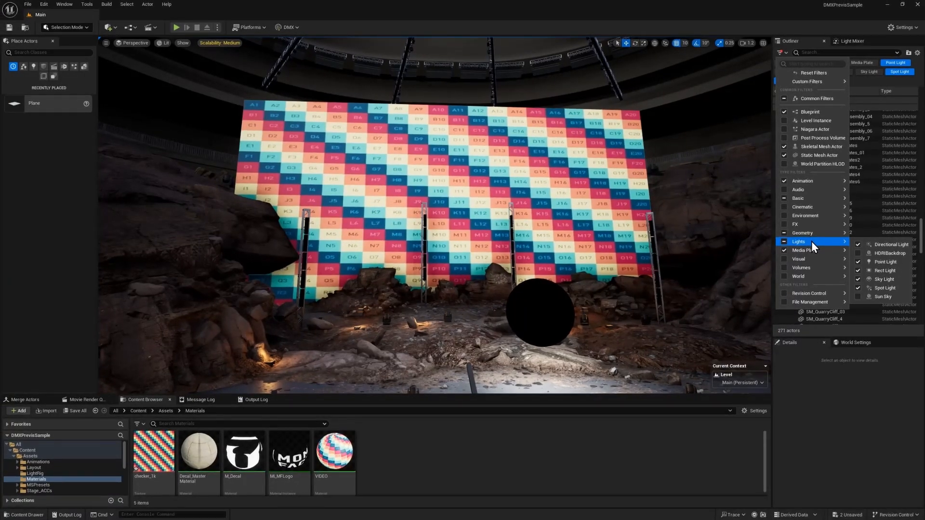
pyautogui.click(869, 80)
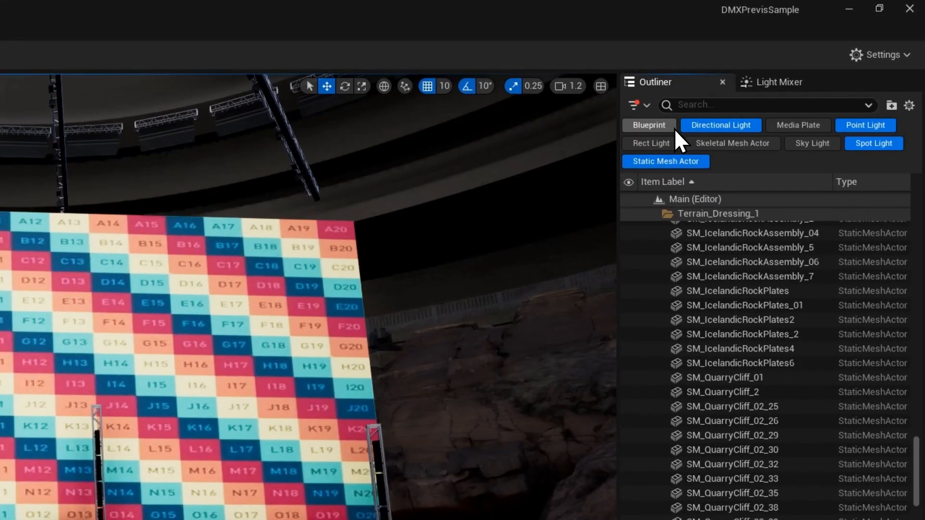
# Turn off the Directional Light, Point Light, Spot Light and Static Mesh Actor filters in the Outliner.
pyautogui.click(721, 125)
pyautogui.click(863, 126)
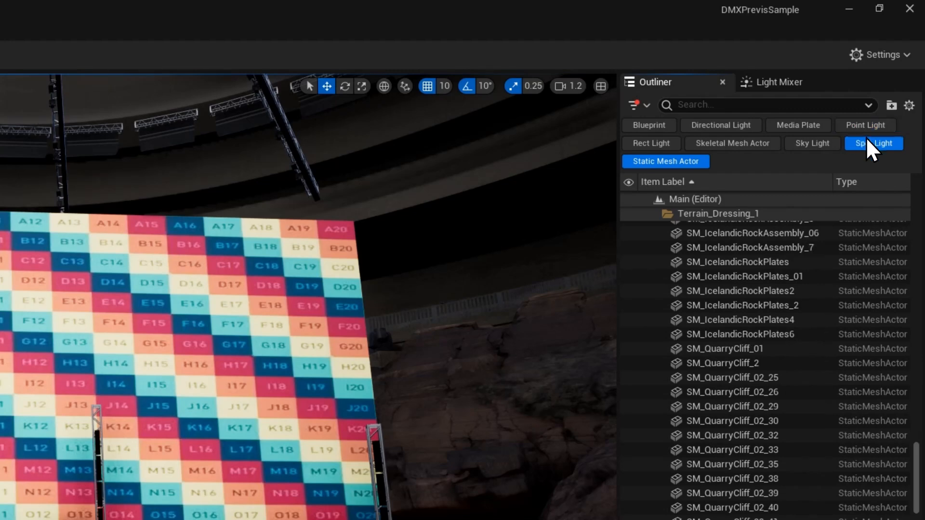
pyautogui.click(870, 143)
pyautogui.click(681, 161)
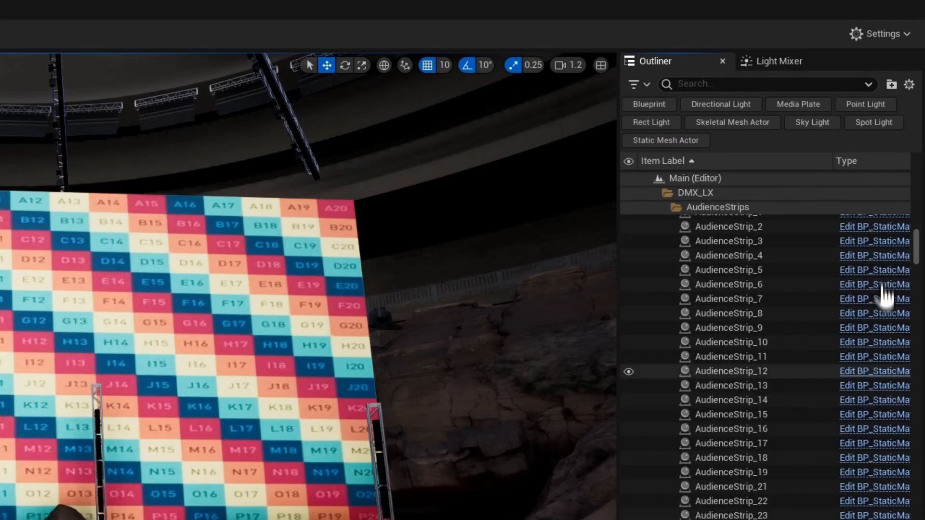
# Filter the Outliner to Static Mesh Actor, Directional Light, Point Light and Spot Light actors.
pyautogui.click(676, 140)
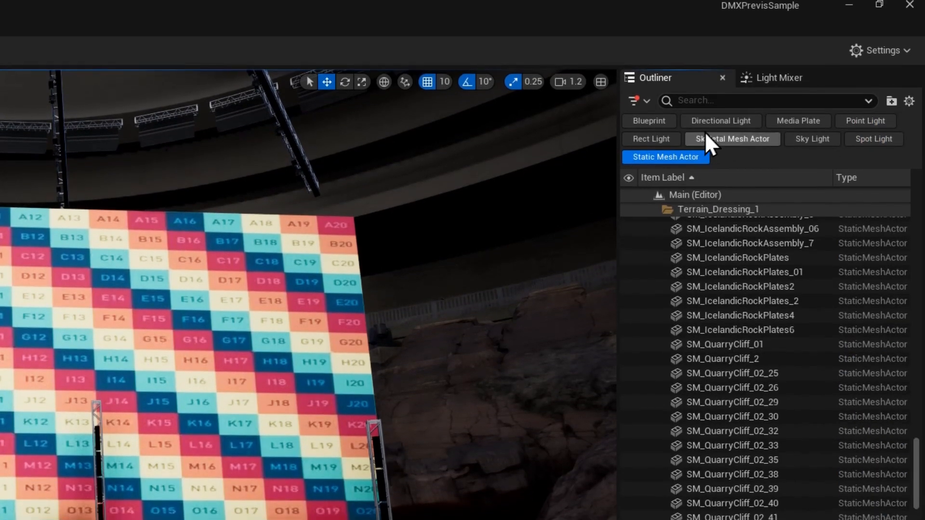
pyautogui.click(713, 104)
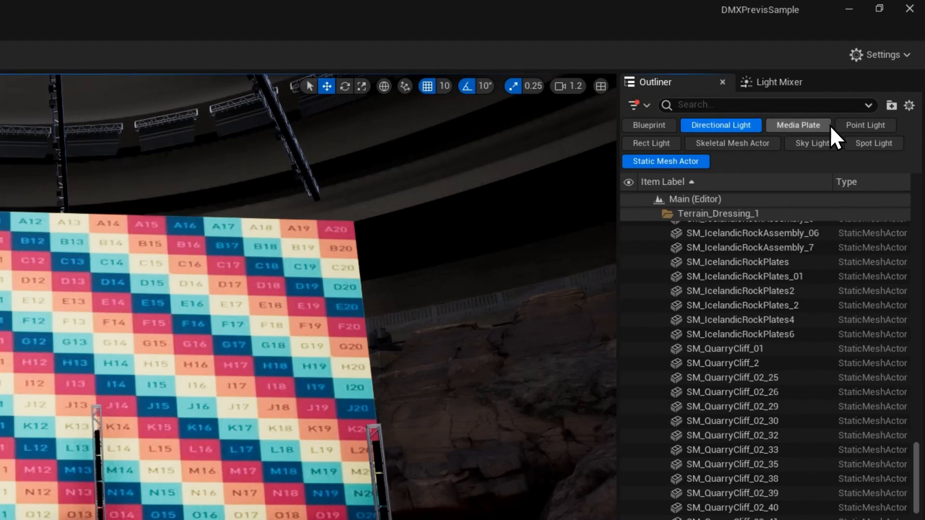
pyautogui.click(887, 128)
pyautogui.click(887, 142)
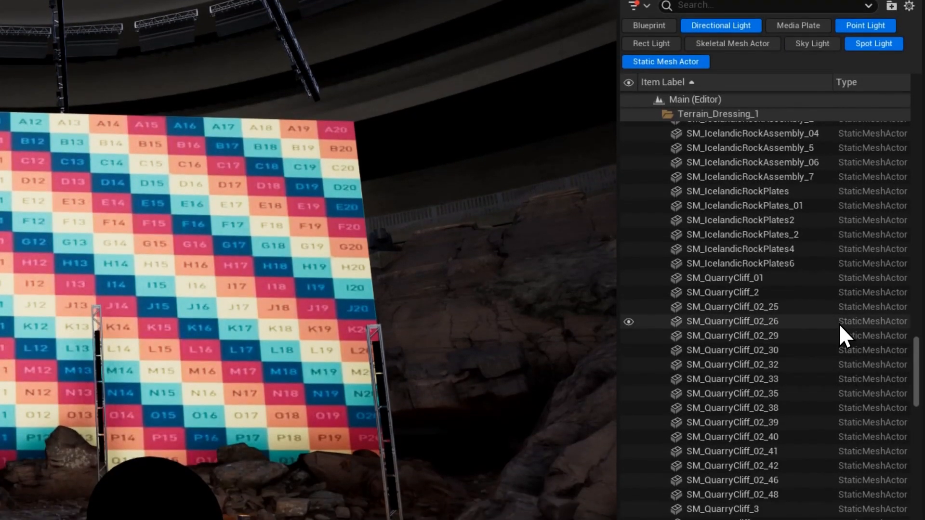
# Select all the actors listed in the filtered Outliner.
pyautogui.click(840, 424)
pyautogui.hotkey('ctrl', 'a')
pyautogui.press('f')
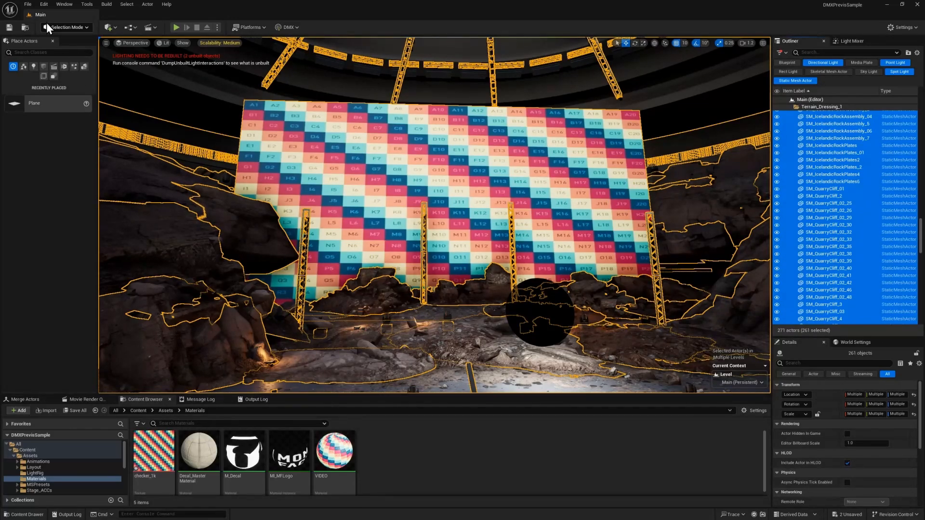
# Start exporting the selected actors with GL Transmission Format (Binary) (*.glb) as the file type.
pyautogui.click(30, 5)
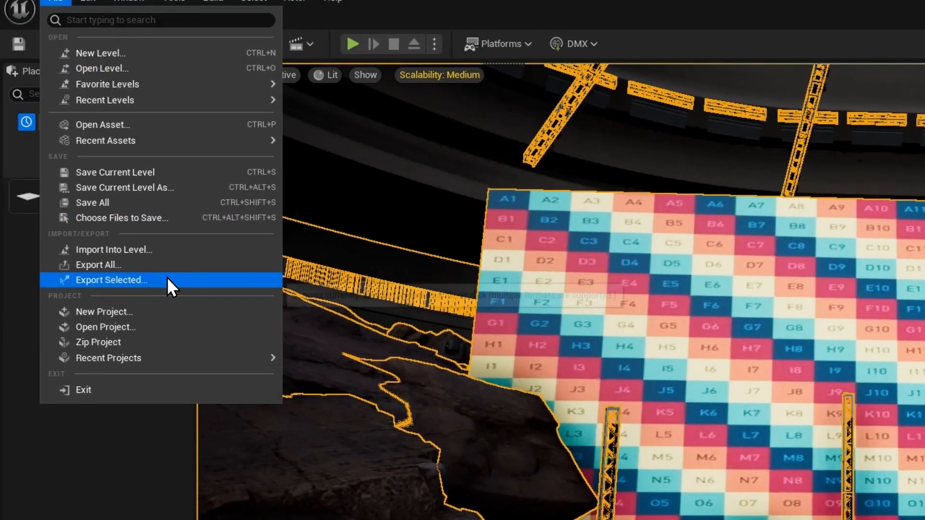
pyautogui.click(167, 277)
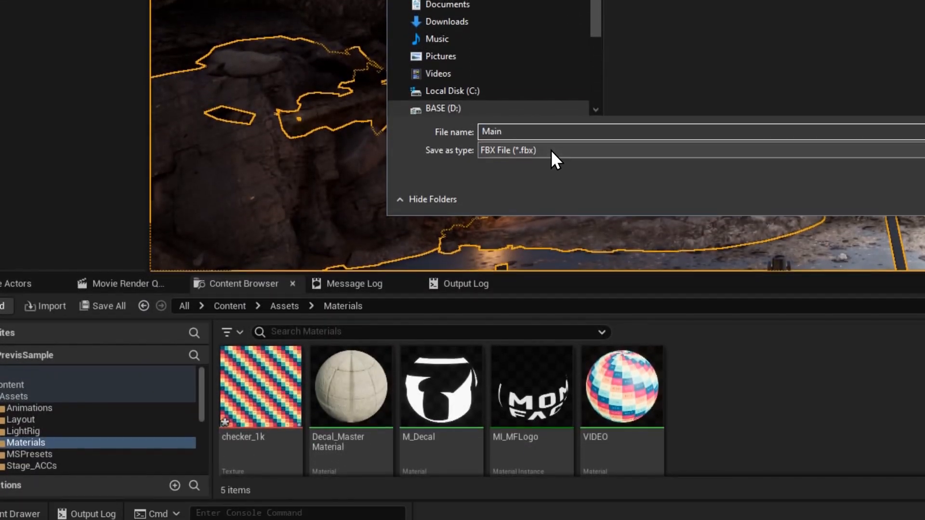
pyautogui.click(551, 149)
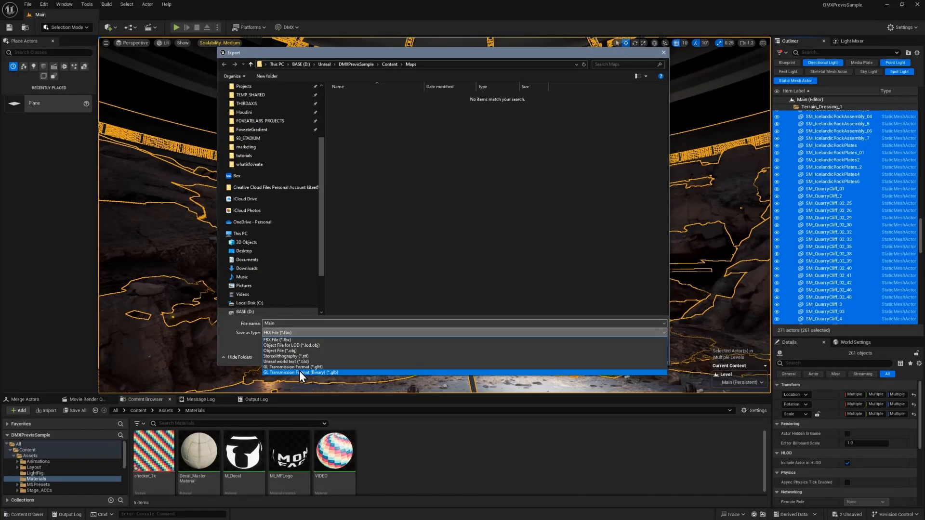
pyautogui.click(299, 372)
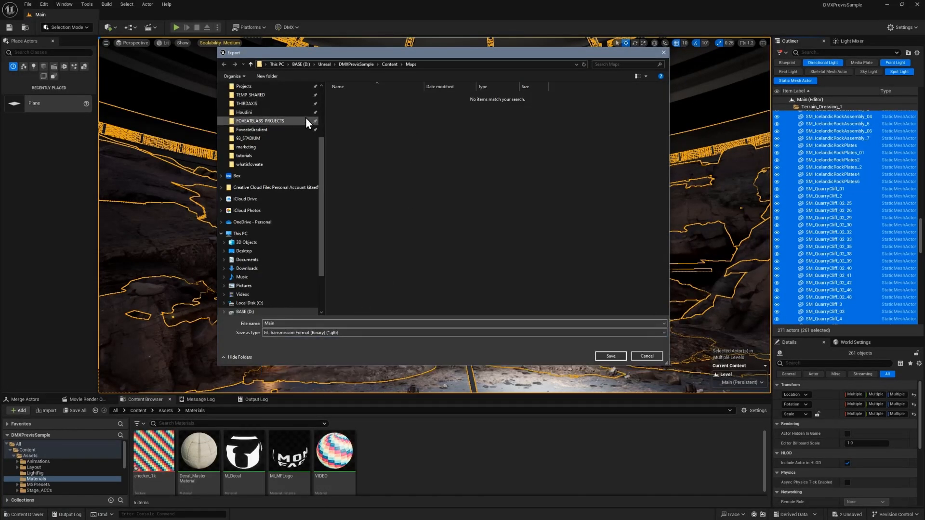
# Save the export in the 93_STADIUM folder, replacing the existing MF_Previs1.glb file.
pyautogui.click(254, 139)
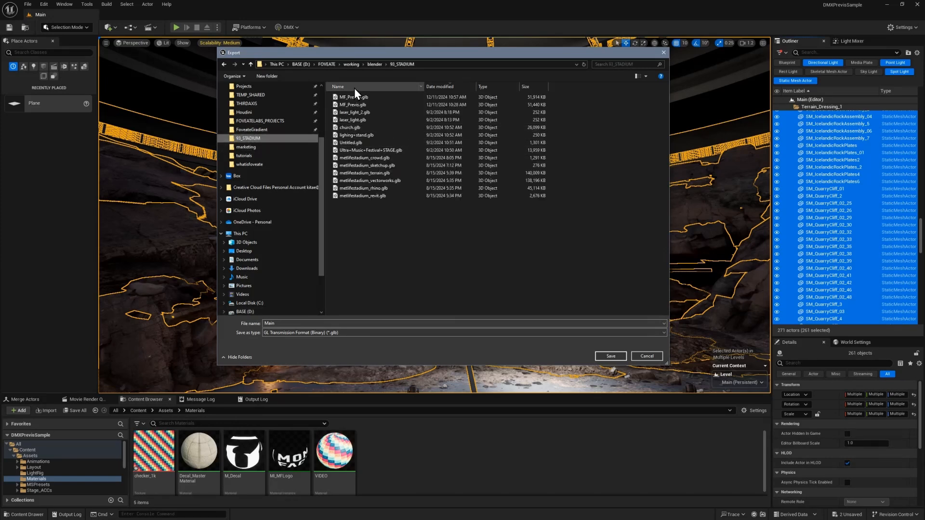
pyautogui.click(361, 98)
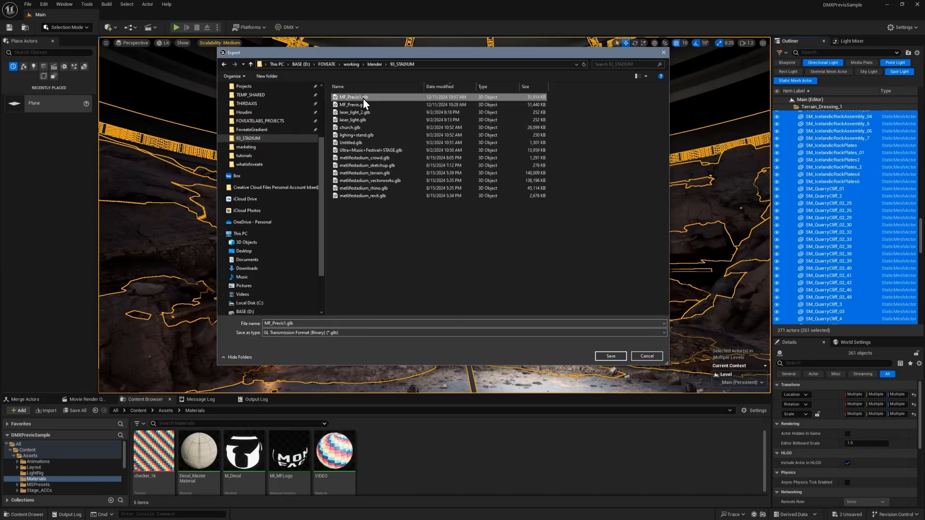
pyautogui.doubleClick(363, 98)
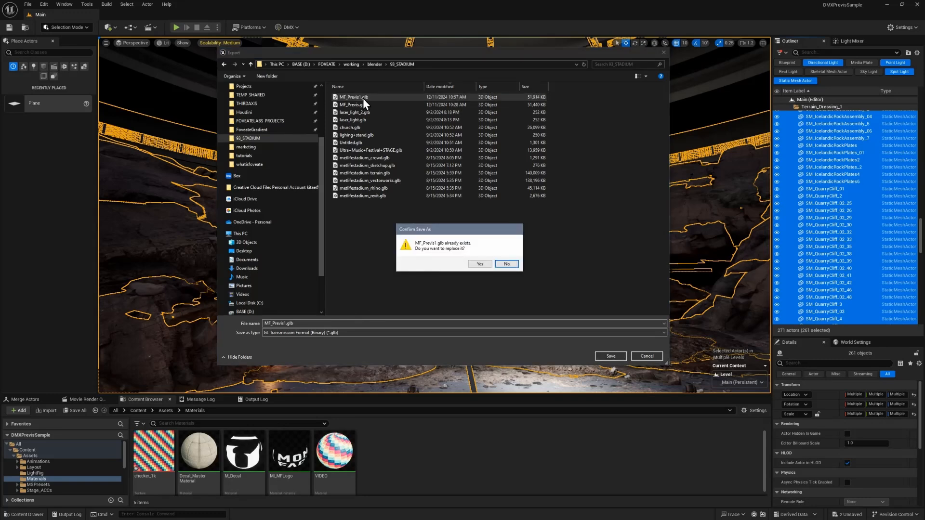
pyautogui.click(480, 264)
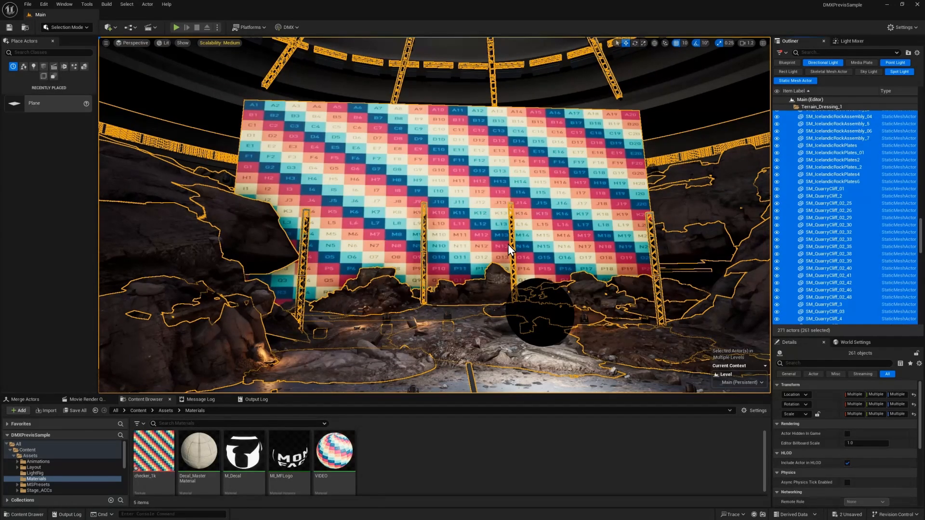
# Keep Export Emissive Strength enabled and set Bake Material Inputs to Simple in the glTF export options.
pyautogui.moveTo(534, 226); pyautogui.dragTo(472, 97)
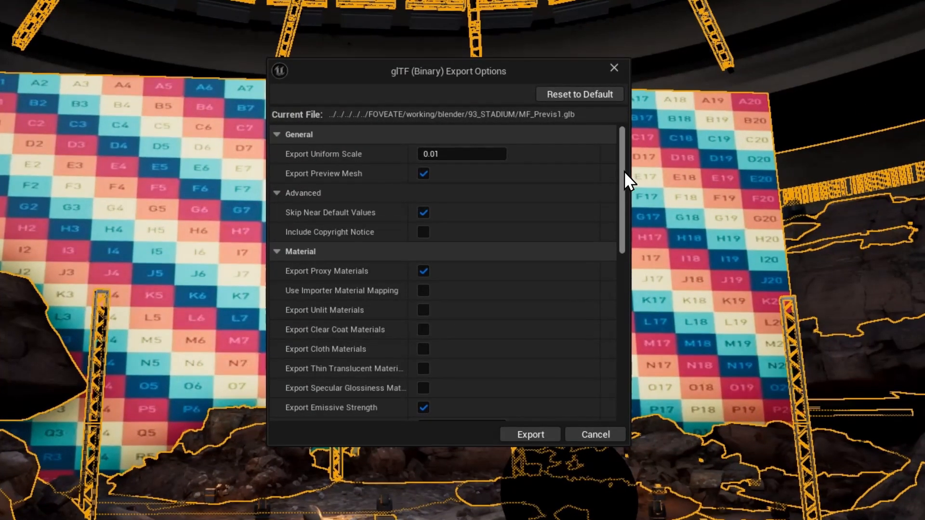
pyautogui.moveTo(620, 175); pyautogui.dragTo(620, 205)
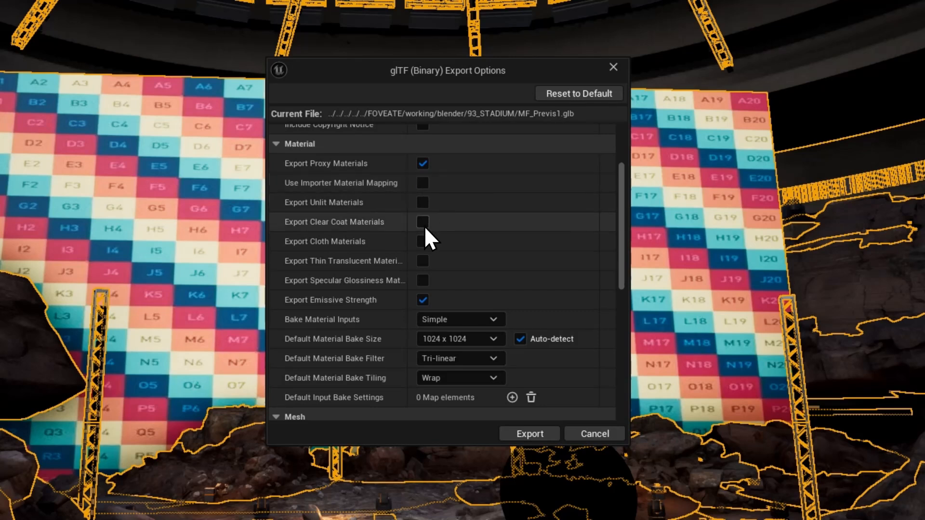
pyautogui.click(422, 300)
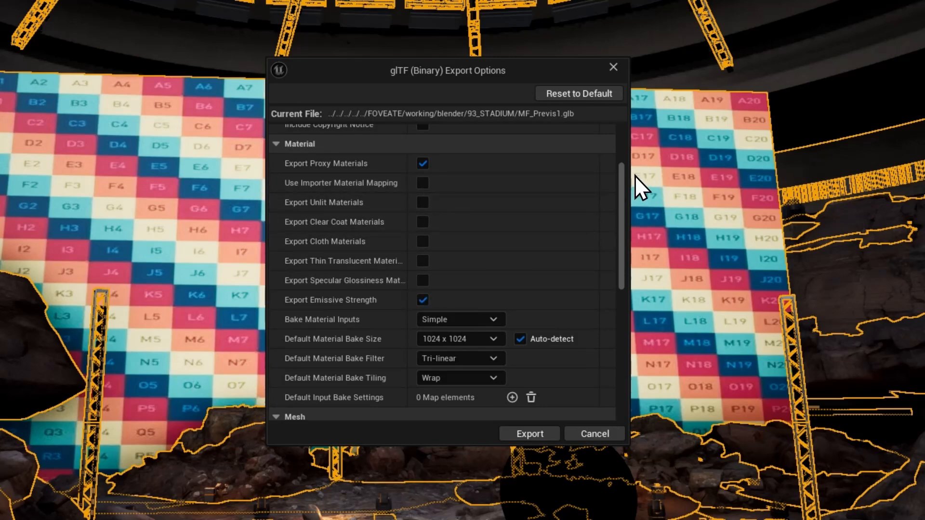
pyautogui.moveTo(623, 178); pyautogui.dragTo(618, 210)
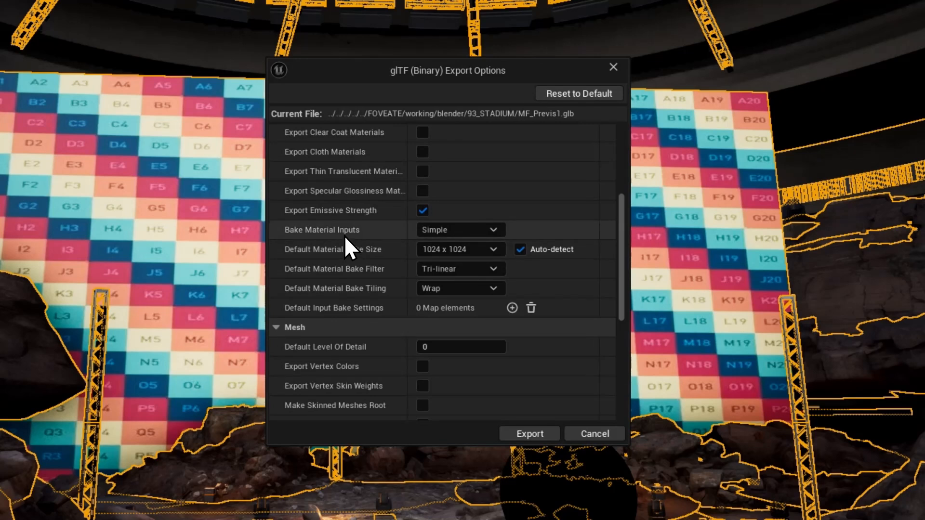
pyautogui.click(494, 231)
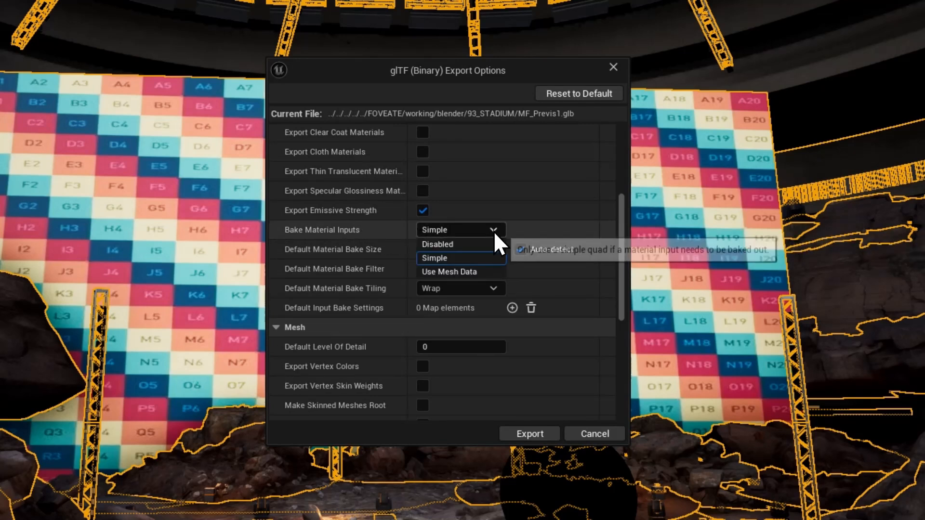
pyautogui.click(478, 262)
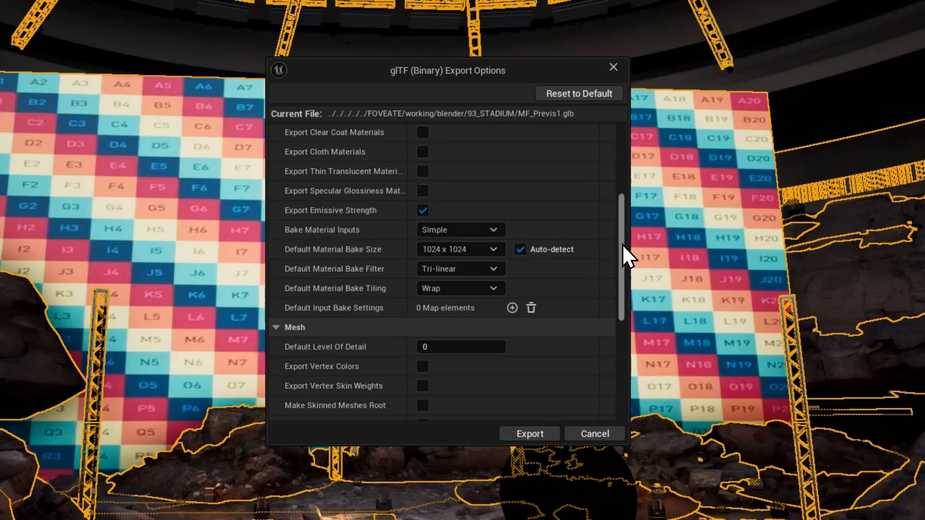
# Keep the JPEG (if no alpha) texture format and Export Lights enabled, and run the glTF export.
pyautogui.moveTo(623, 243); pyautogui.dragTo(620, 282)
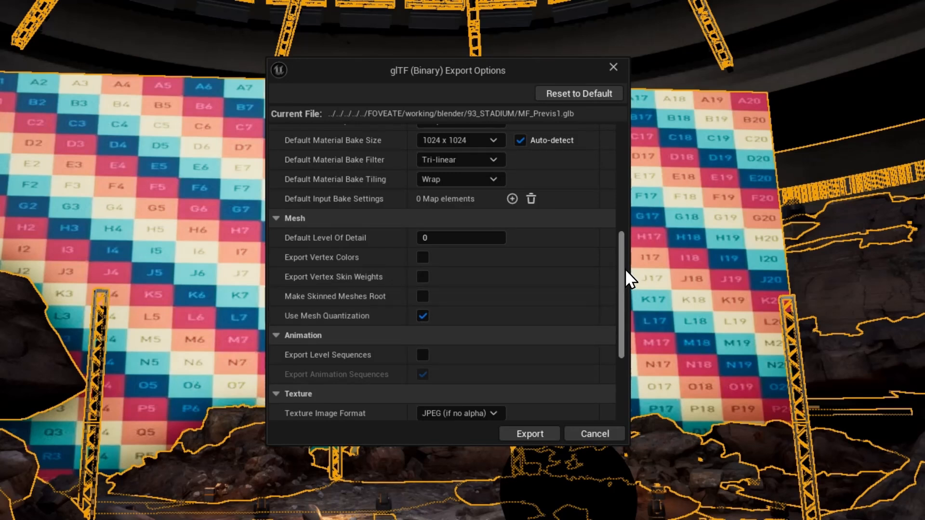
pyautogui.scroll(-2, 626, 285)
pyautogui.moveTo(626, 311); pyautogui.dragTo(621, 360)
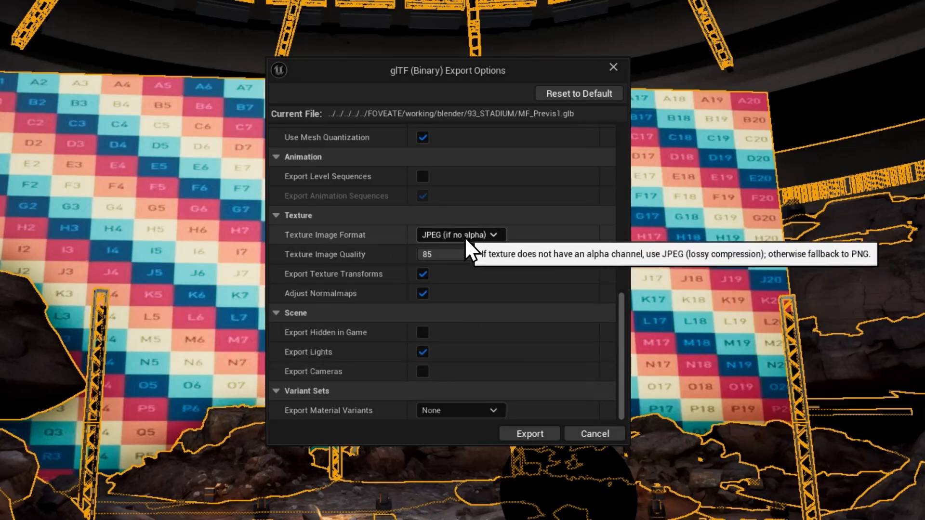
pyautogui.moveTo(464, 259)
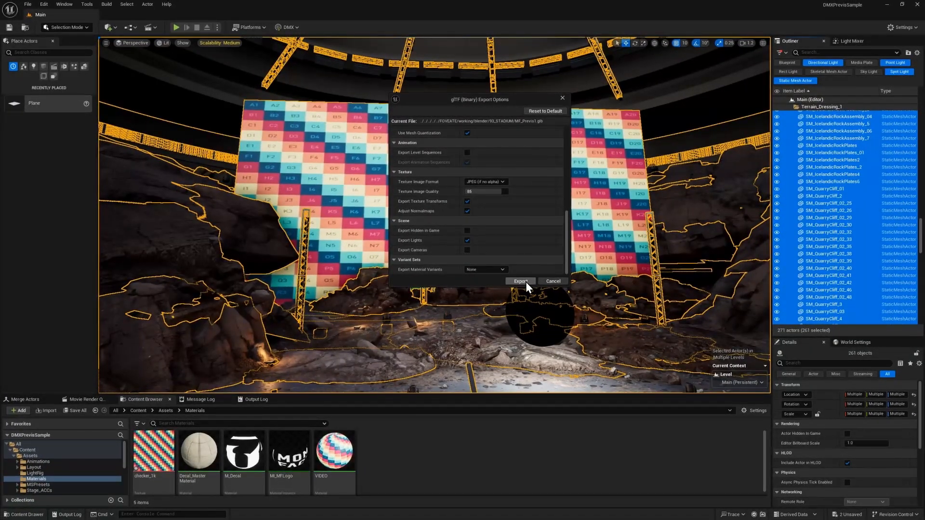
pyautogui.click(521, 282)
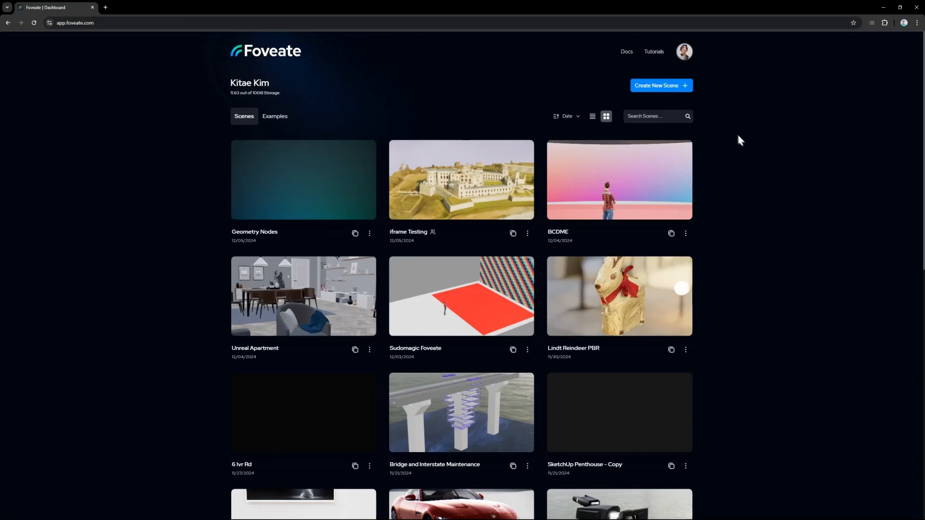
# Switch to Foveate and create a new scene titled "Unreal Concert Previs".
pyautogui.click(665, 87)
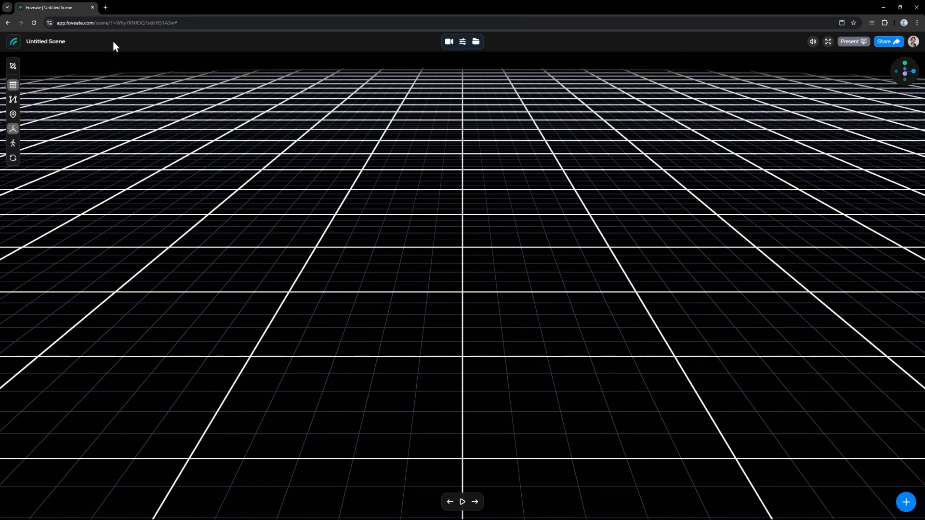
pyautogui.doubleClick(69, 44)
pyautogui.write('Unreal')
# Bring MF_Previs1.glb from the 93_STADIUM folder in File Explorer into the Foveate scene.
pyautogui.hotkey('alt', 'Tab')
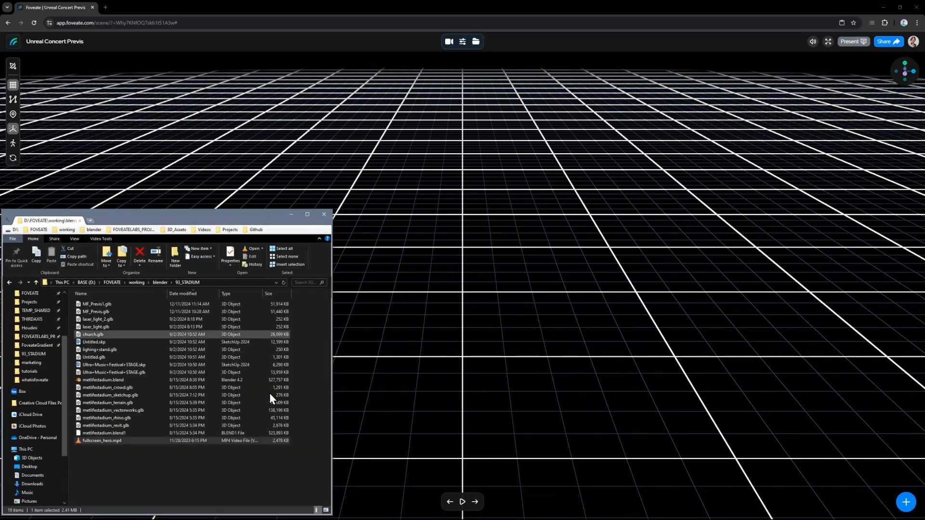
pyautogui.click(98, 306)
pyautogui.moveTo(107, 309); pyautogui.dragTo(468, 300)
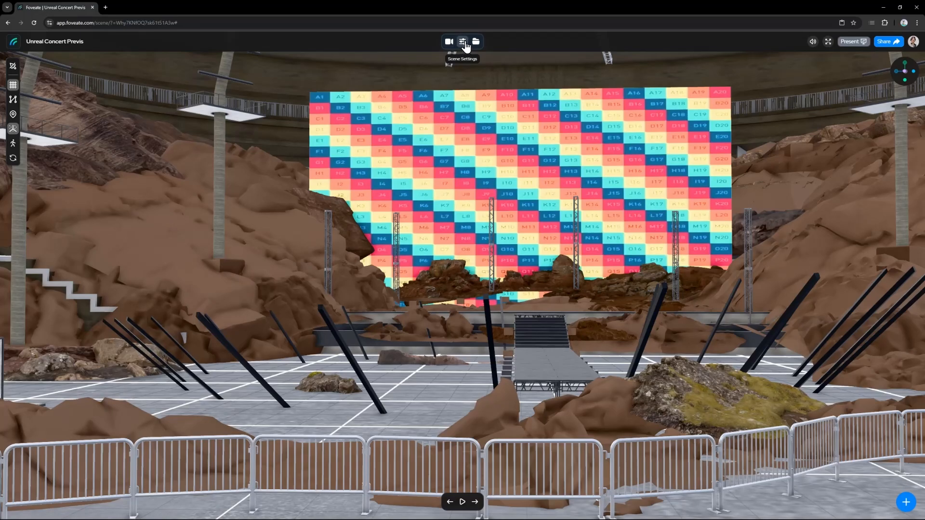
# Set the scene camera's field of view to 44.5 and the environment image to Architecture Night.
pyautogui.click(463, 41)
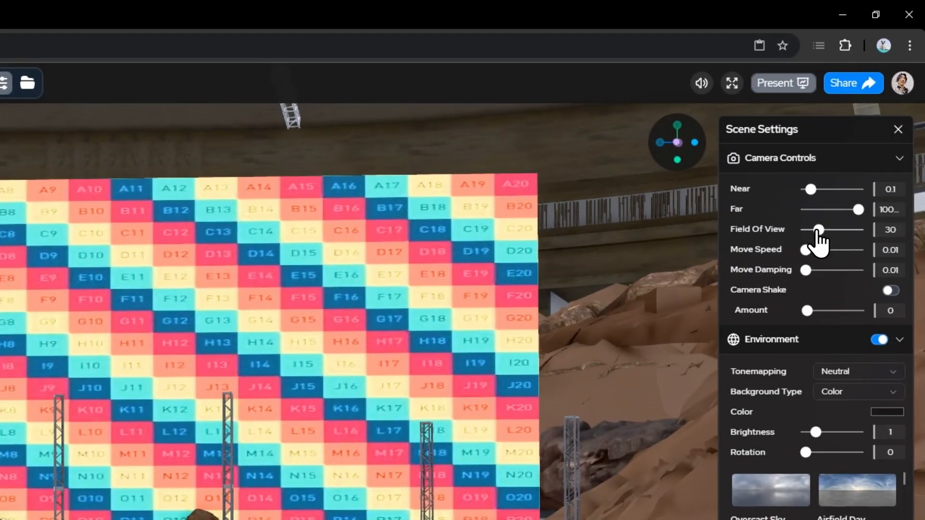
pyautogui.moveTo(913, 228); pyautogui.dragTo(918, 227)
pyautogui.moveTo(825, 234); pyautogui.dragTo(826, 235)
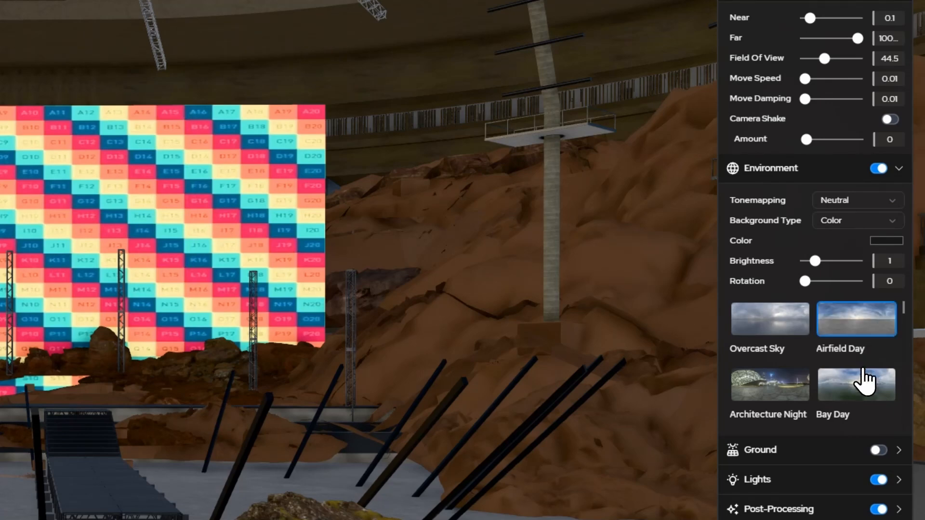
pyautogui.click(862, 388)
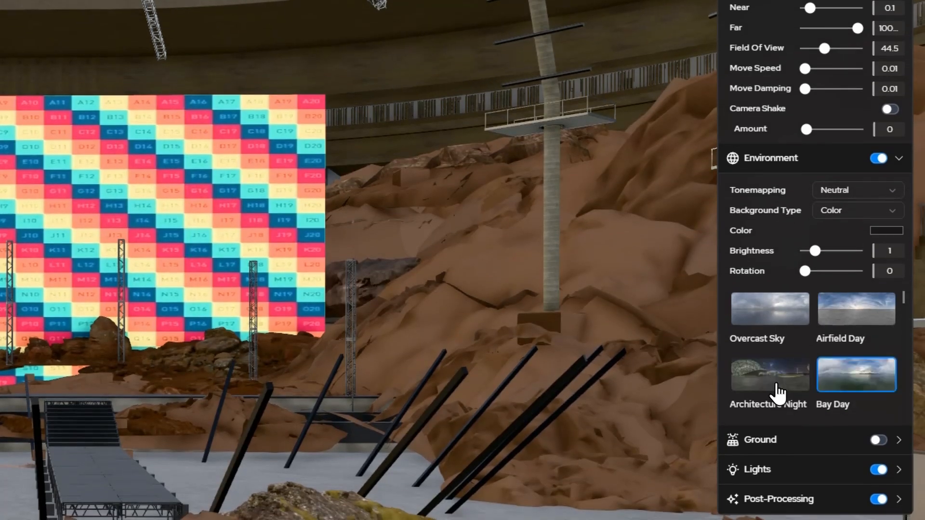
pyautogui.click(770, 383)
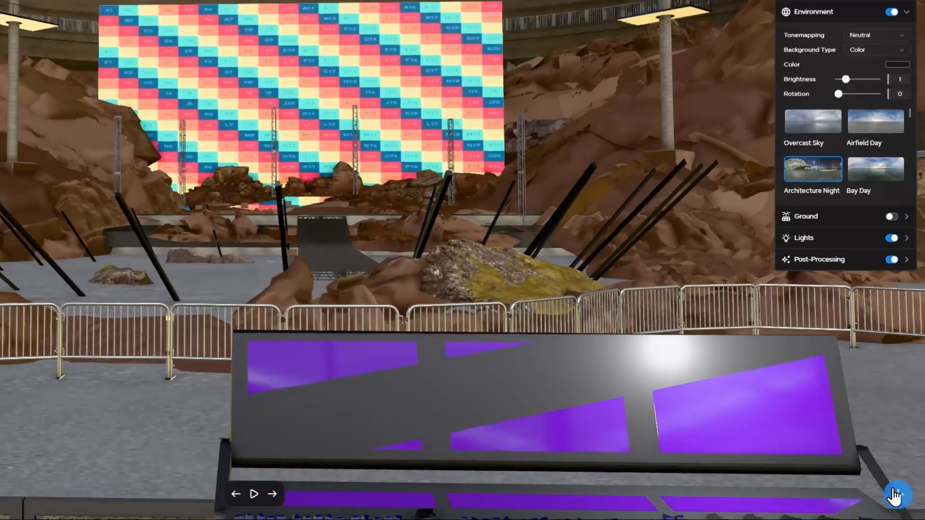
# Add two camera moments, "Booth View" from behind the mixing console and "Audience View" from the floor beside the catwalk.
pyautogui.click(905, 501)
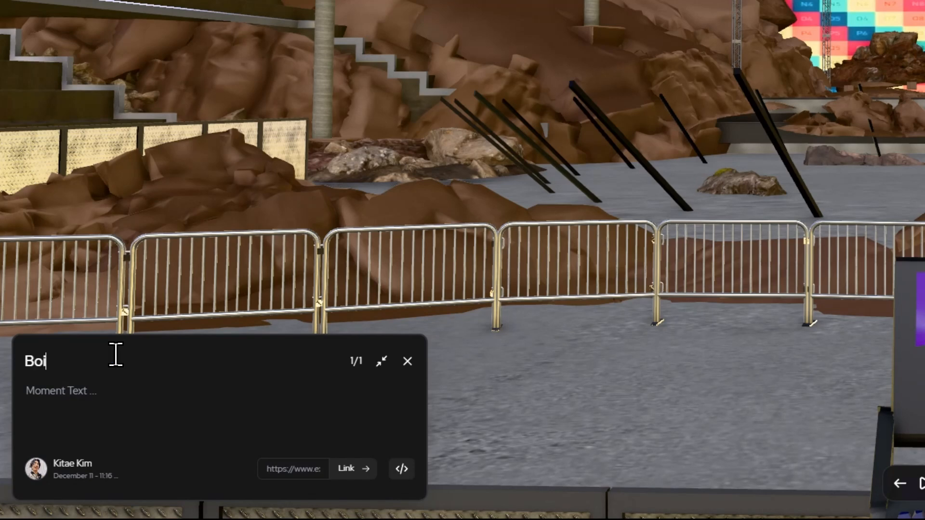
pyautogui.write('Booth View')
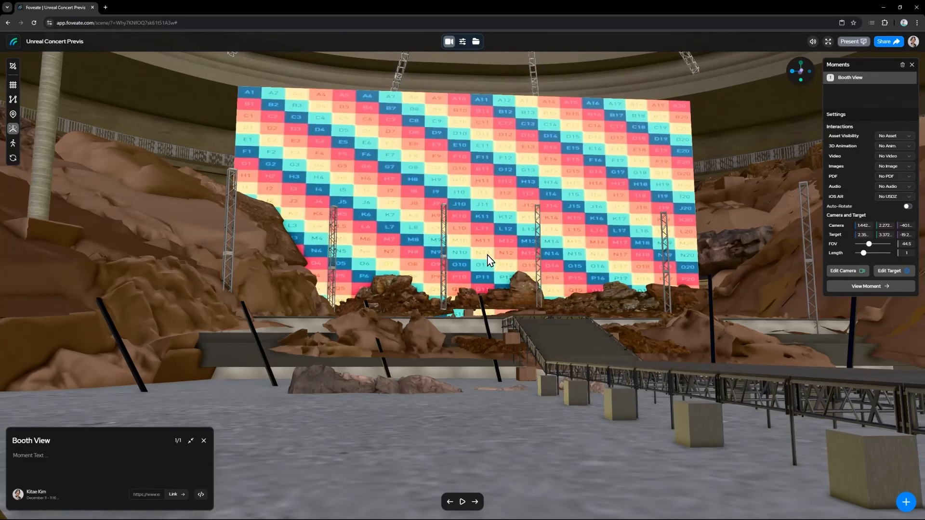
pyautogui.click(905, 499)
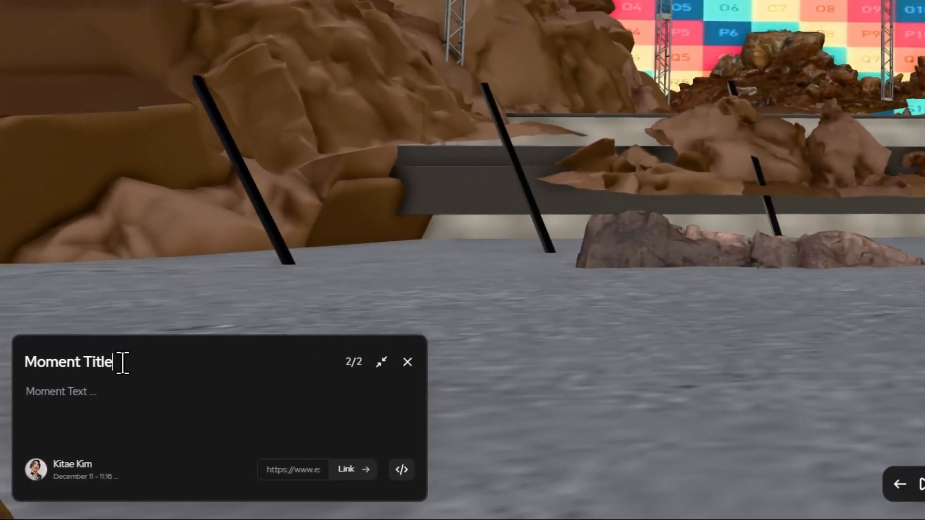
pyautogui.tripleClick(62, 440)
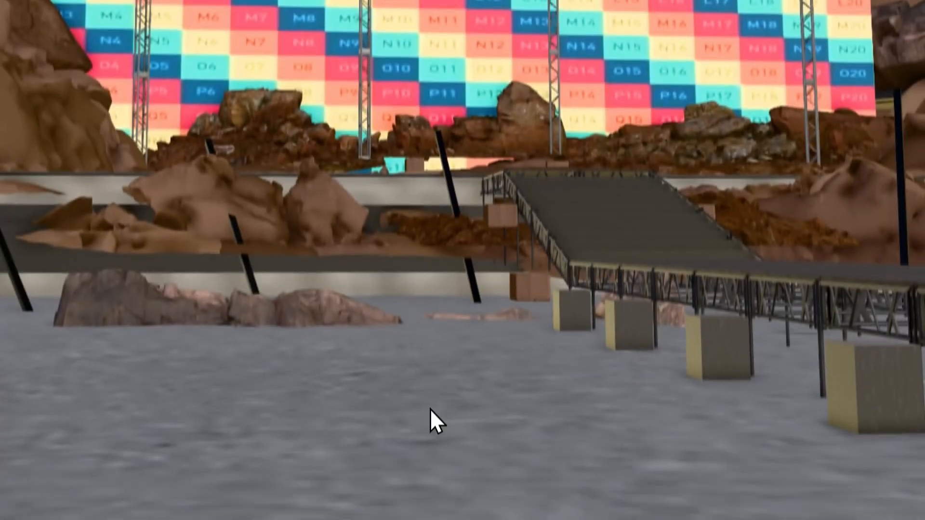
# Play through the moments and set the Booth View moment's FOV to 64.4.
pyautogui.moveTo(406, 486)
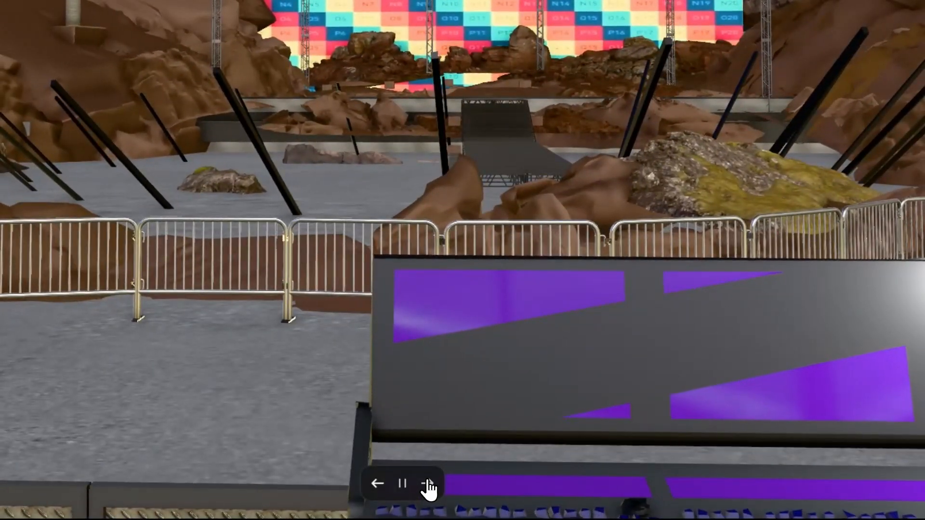
pyautogui.click(428, 484)
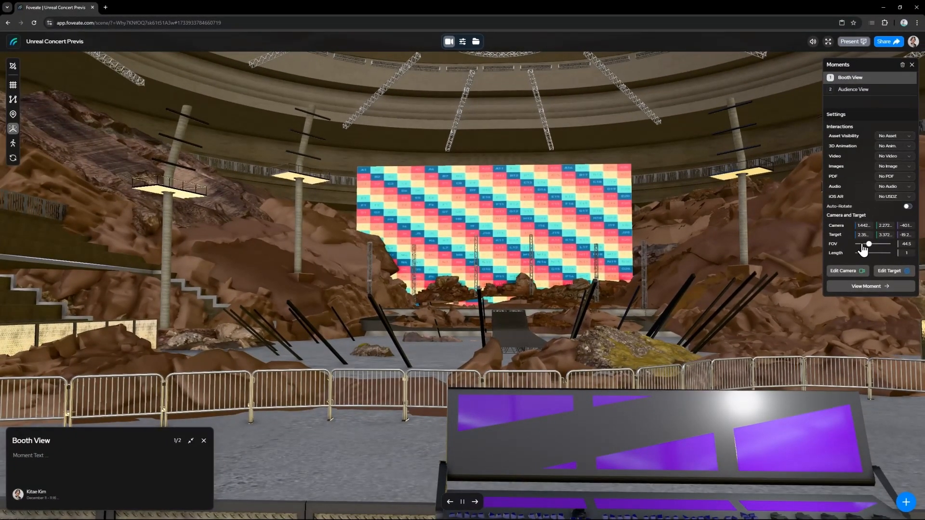
pyautogui.moveTo(871, 247); pyautogui.dragTo(874, 248)
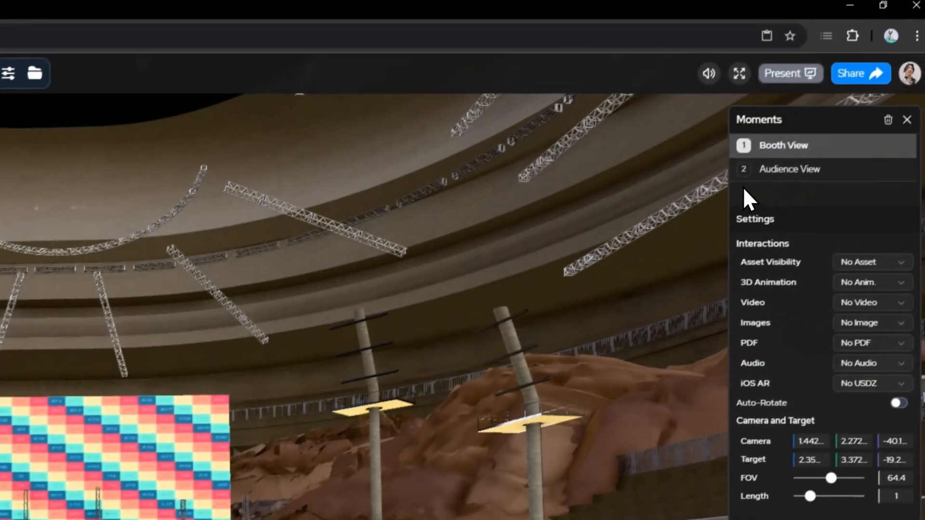
# Go to the Audience View moment and add fullscreen_hero.mp4 from the 93_STADIUM folder to the scene.
pyautogui.click(779, 172)
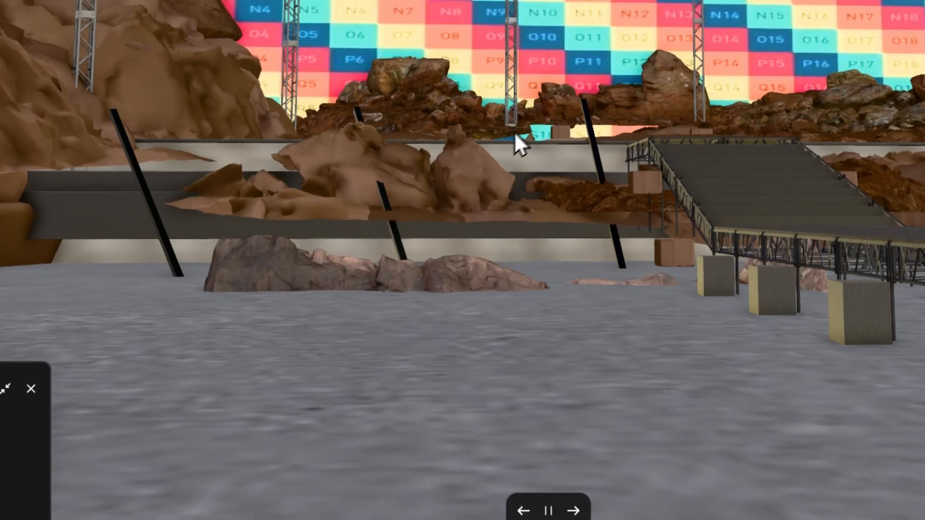
pyautogui.hotkey('alt', 'Tab')
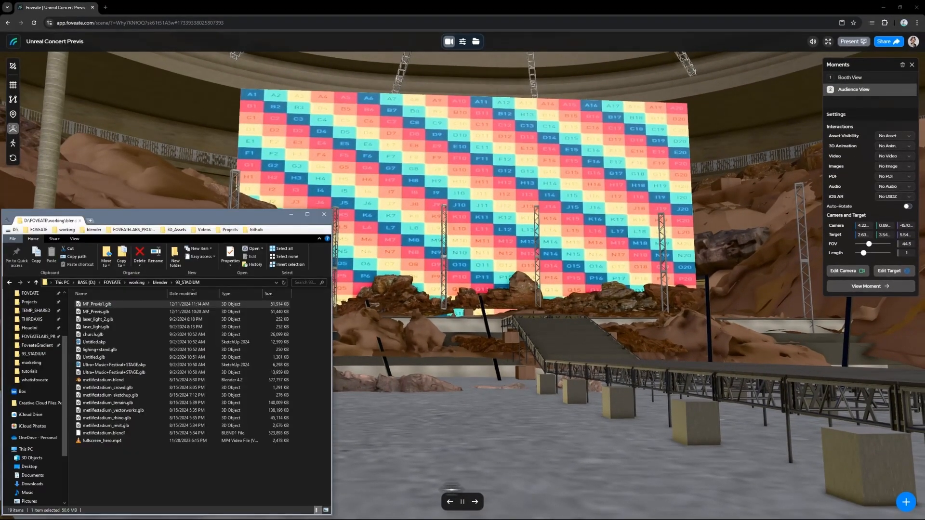
pyautogui.click(100, 440)
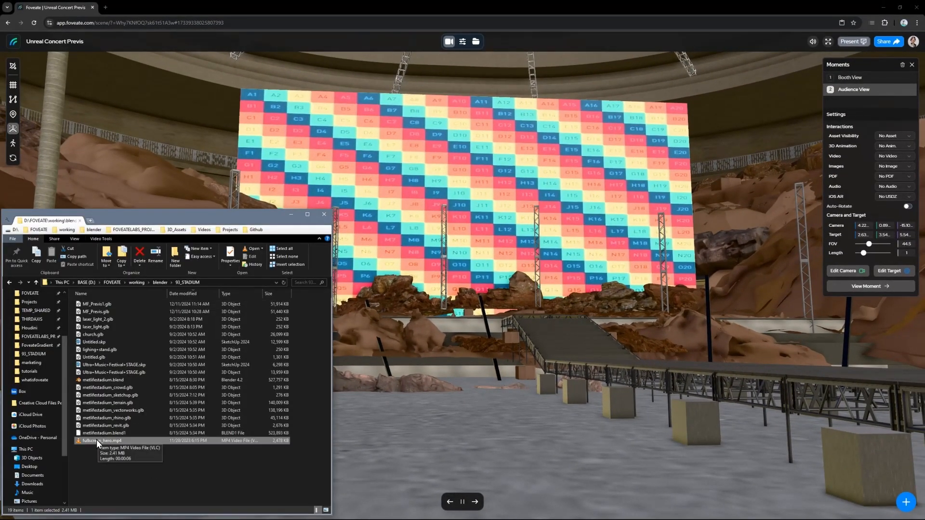
pyautogui.moveTo(97, 440); pyautogui.dragTo(254, 351)
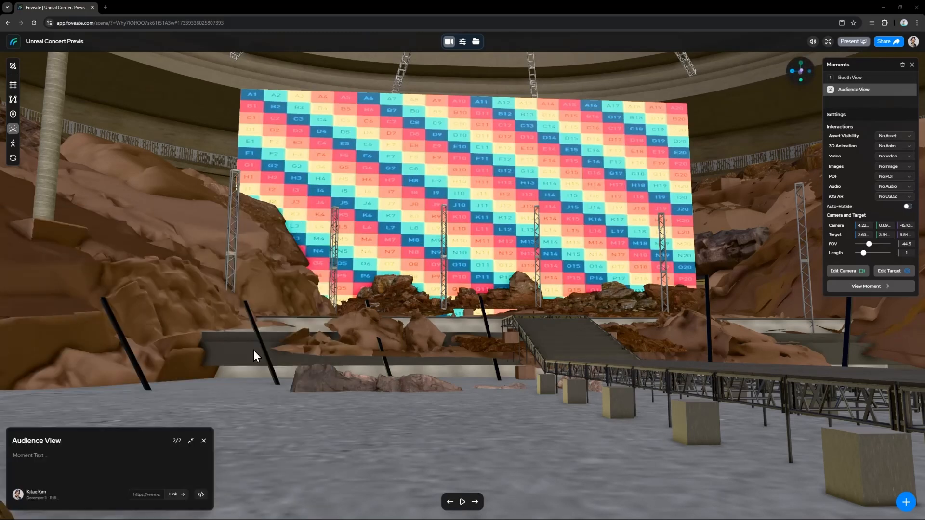
pyautogui.hotkey('alt', 'Tab')
pyautogui.moveTo(82, 442); pyautogui.dragTo(476, 253)
# Select the fullscreen_hero.mp4 asset and raise its video panel to a Y position of 4.01.
pyautogui.click(476, 41)
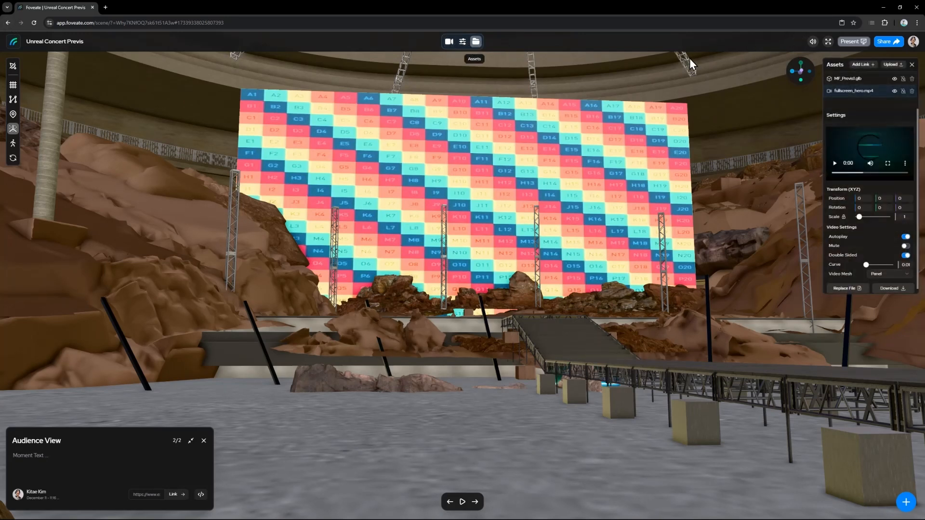
pyautogui.click(851, 92)
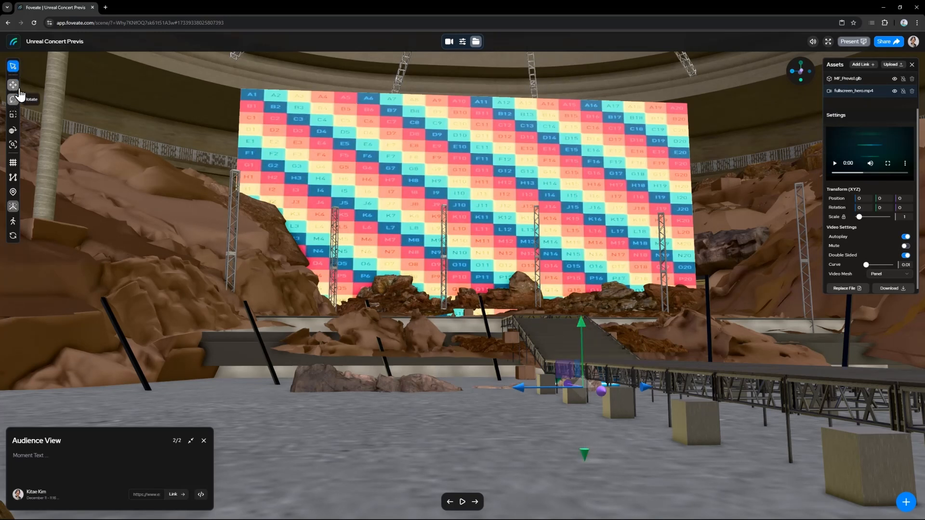
pyautogui.moveTo(582, 325); pyautogui.dragTo(588, 182)
pyautogui.click(589, 182)
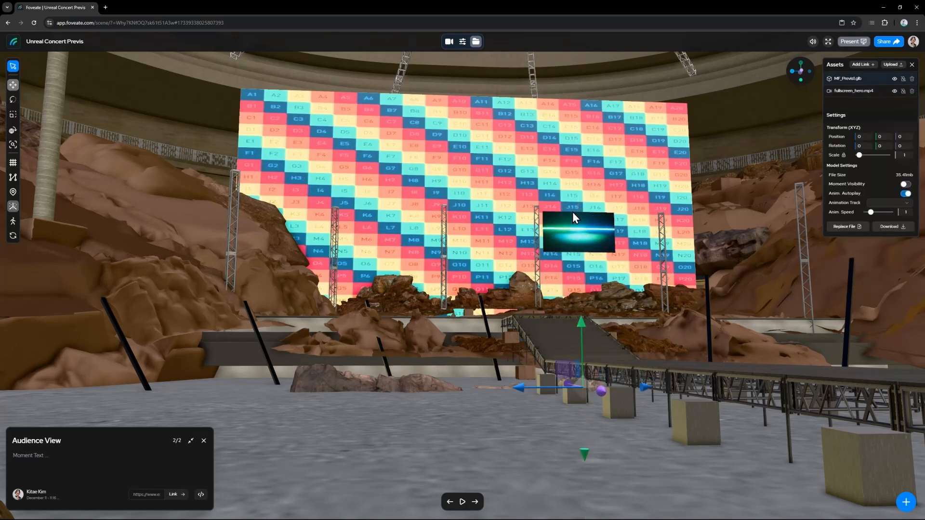
# Set the video's mesh to MF_Previs1.glb and play through the Booth View and Audience View moments to check the stage screen.
pyautogui.click(853, 90)
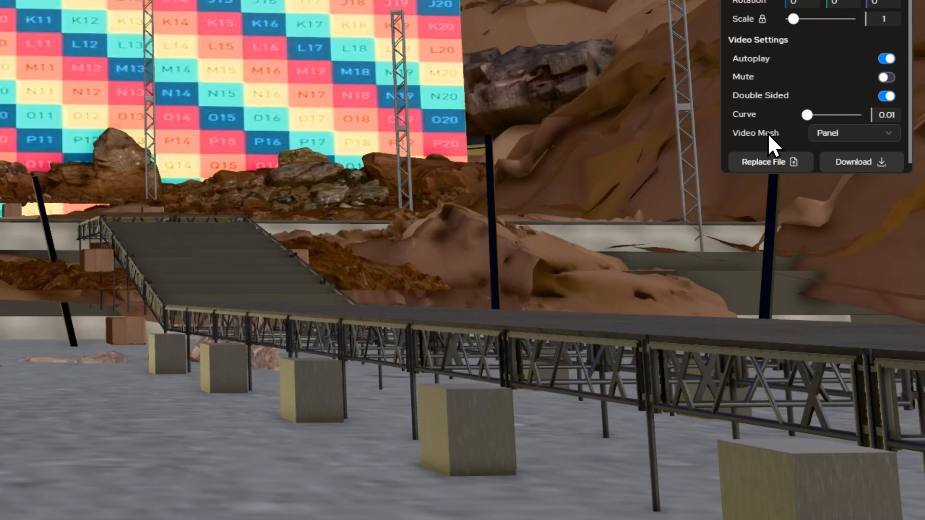
pyautogui.click(829, 133)
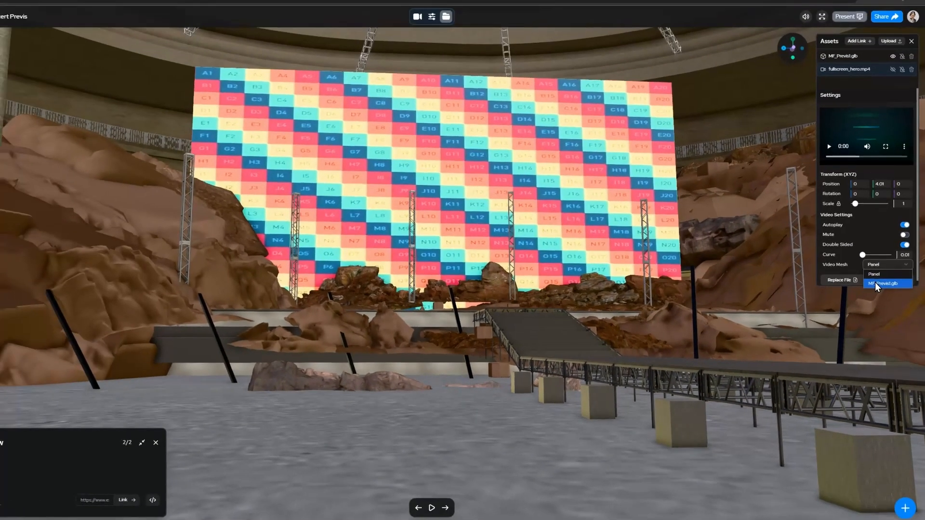
pyautogui.click(831, 168)
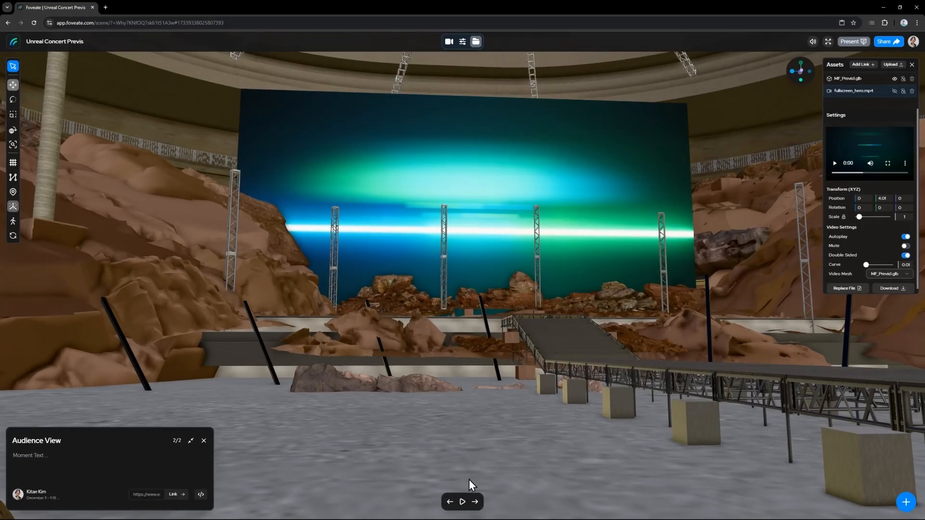
pyautogui.click(463, 502)
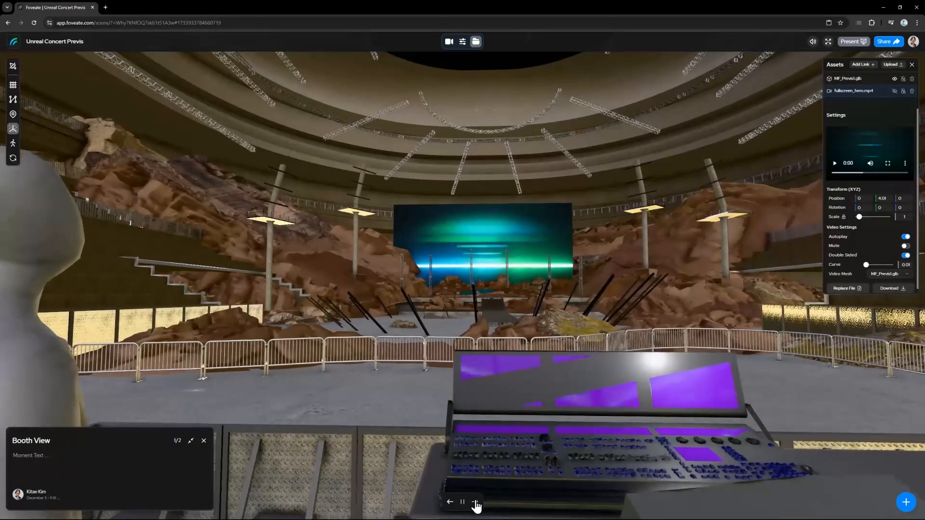
pyautogui.click(476, 502)
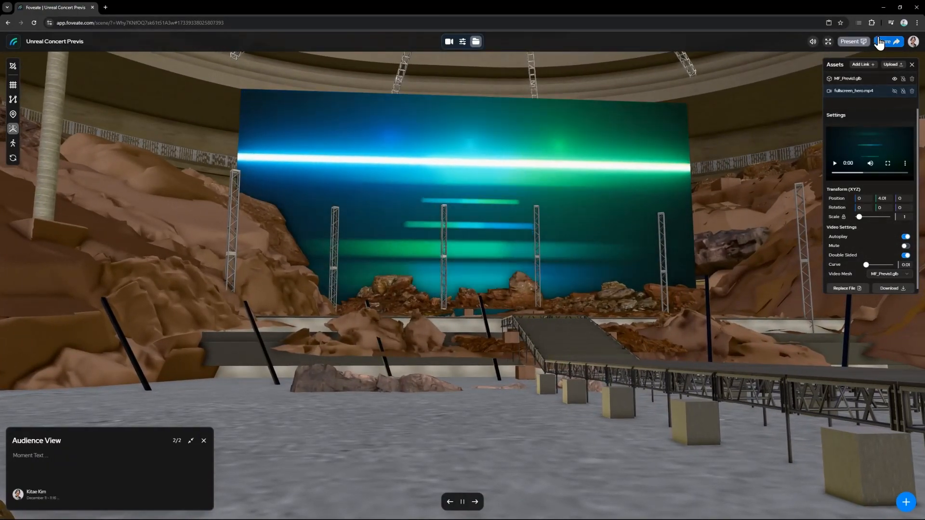
# Add a team member to the scene's sharing permissions, choose their access role and close the sharing settings.
pyautogui.click(888, 41)
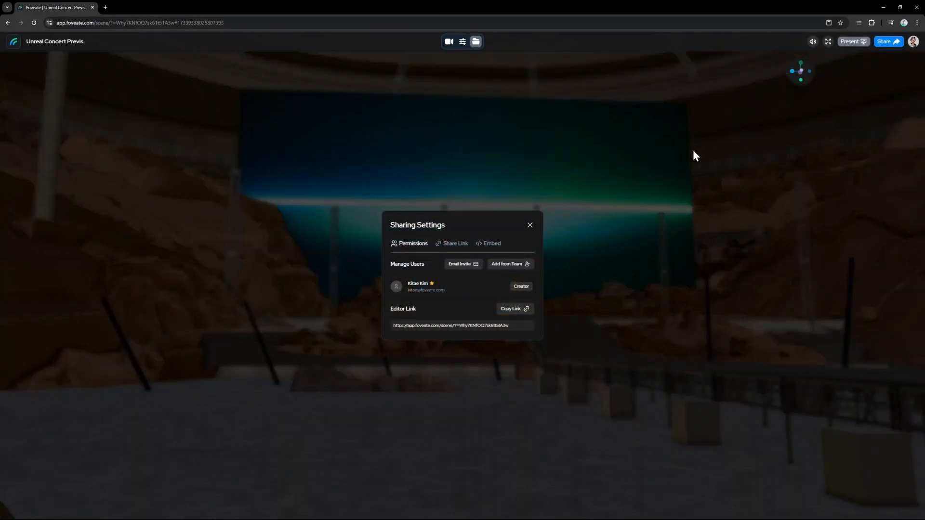
pyautogui.click(502, 265)
pyautogui.click(499, 297)
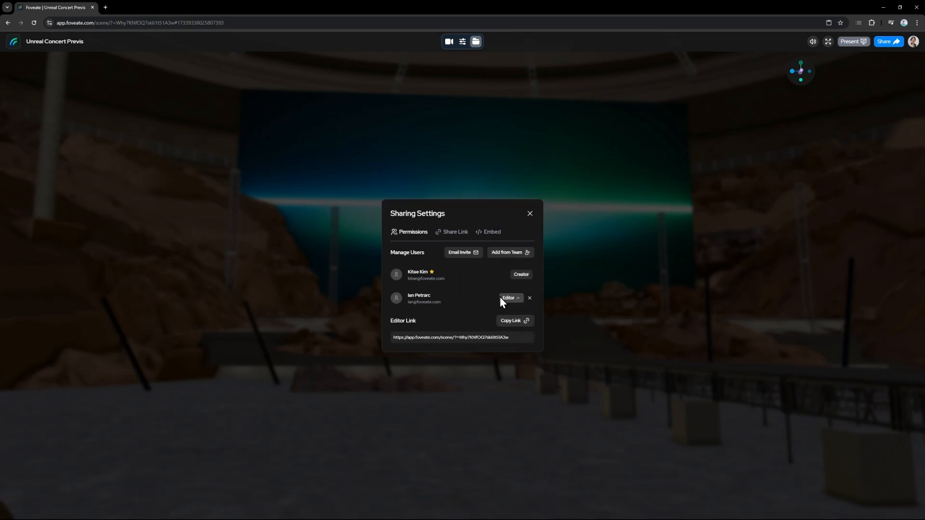
pyautogui.click(514, 298)
pyautogui.click(512, 326)
pyautogui.click(528, 215)
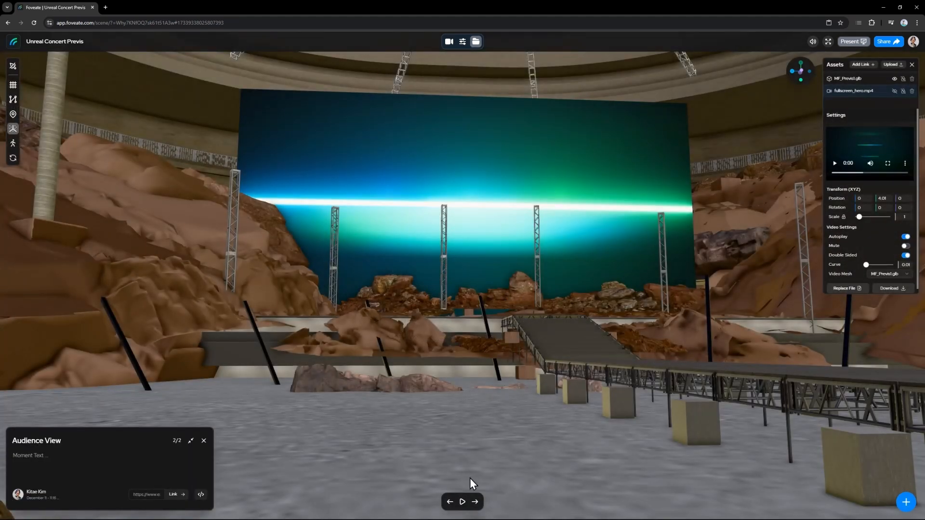